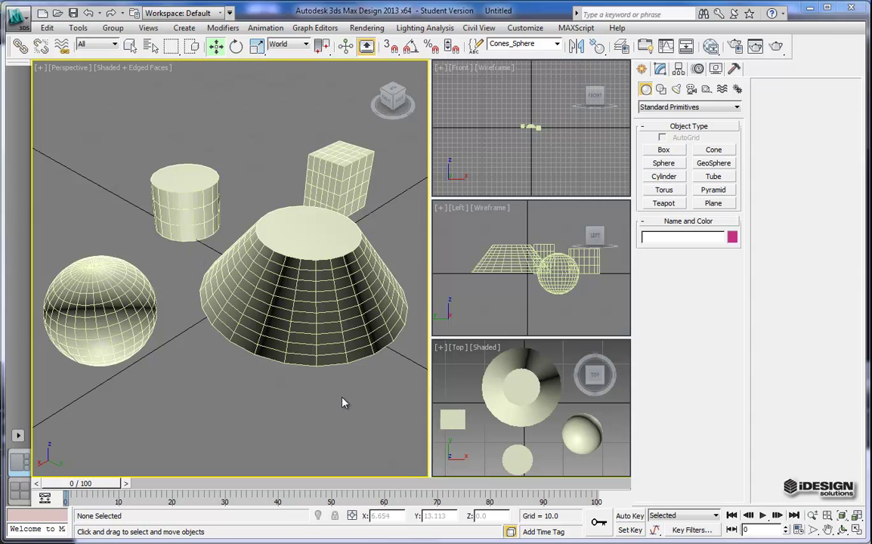
In a maximized Top view, move the box along Y to about 13.7, beside the cone's upper edge
left_click(464, 387)
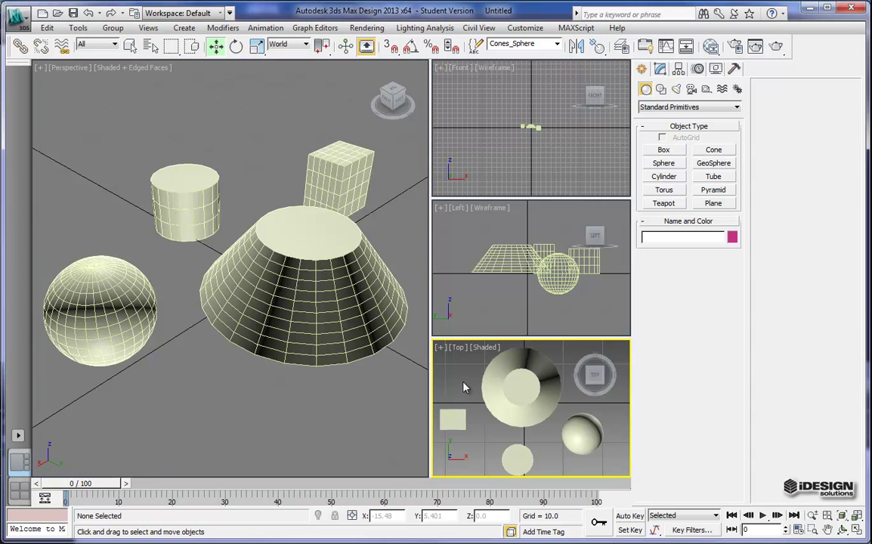
left_click(857, 530)
scroll(325, 388, "down", 3)
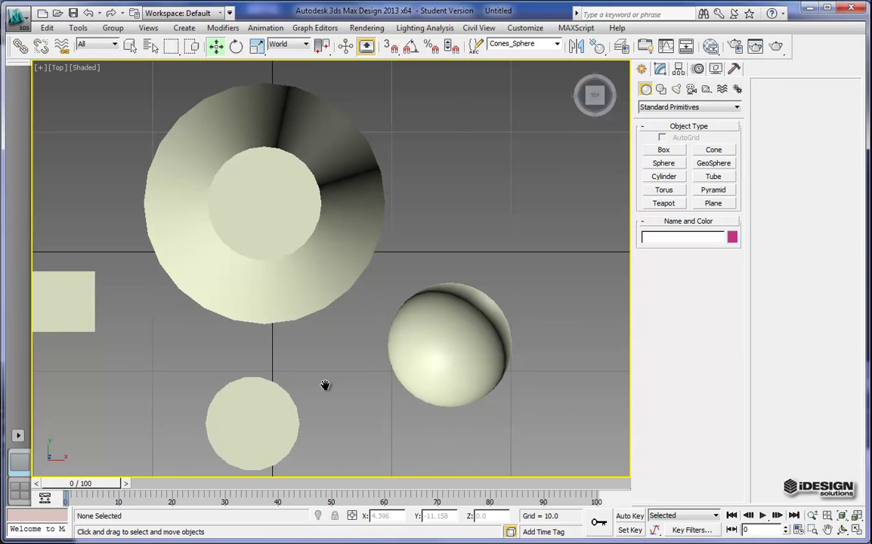
middle_click_drag(346, 369, 333, 372)
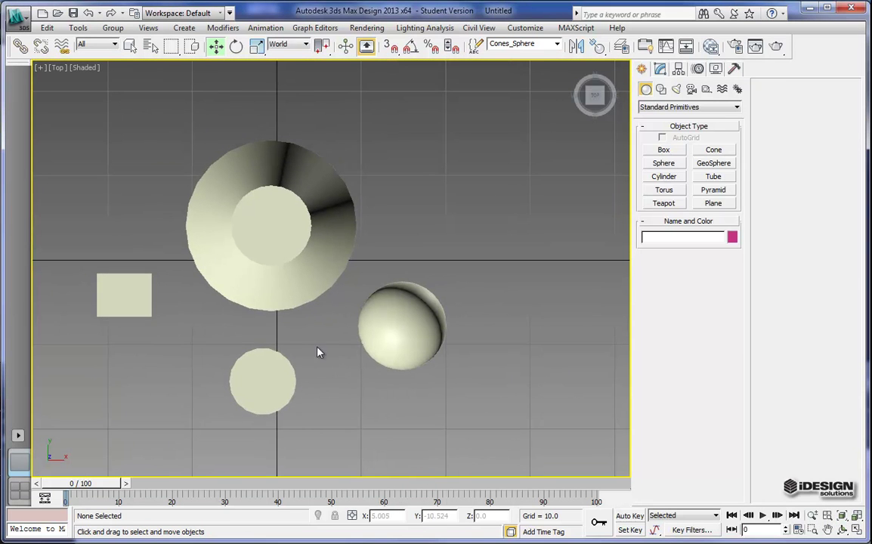
left_click(133, 301)
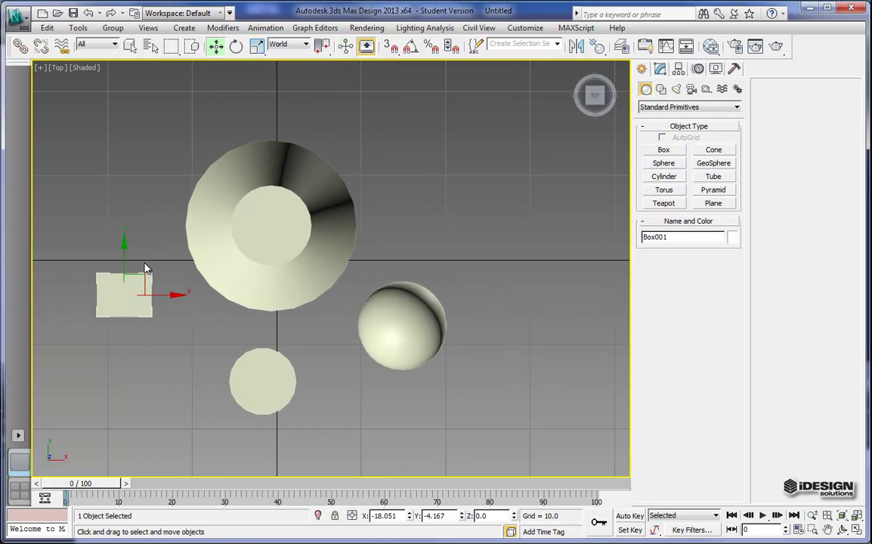
left_click_drag(124, 241, 123, 91)
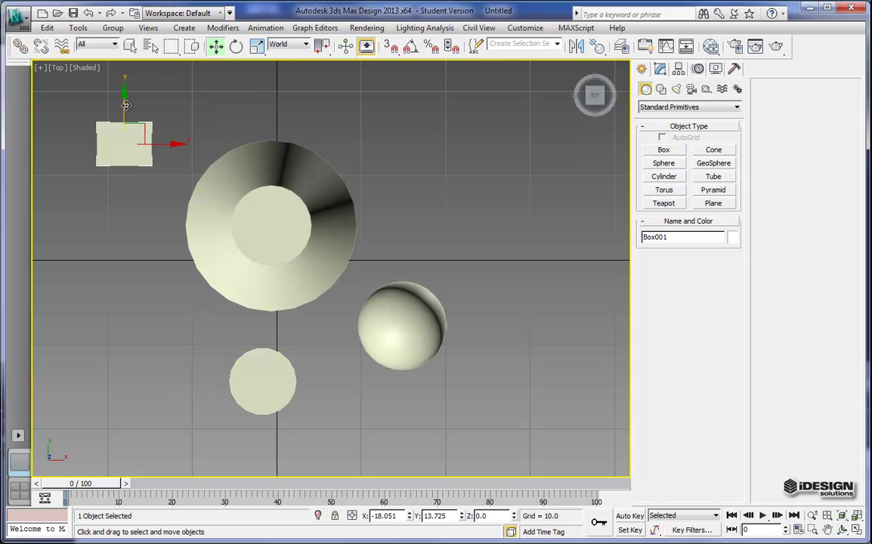
Clone the box down the Y axis as four instances, spaced about 6.4 units apart
left_click_drag(123, 107, 122, 165, "shift")
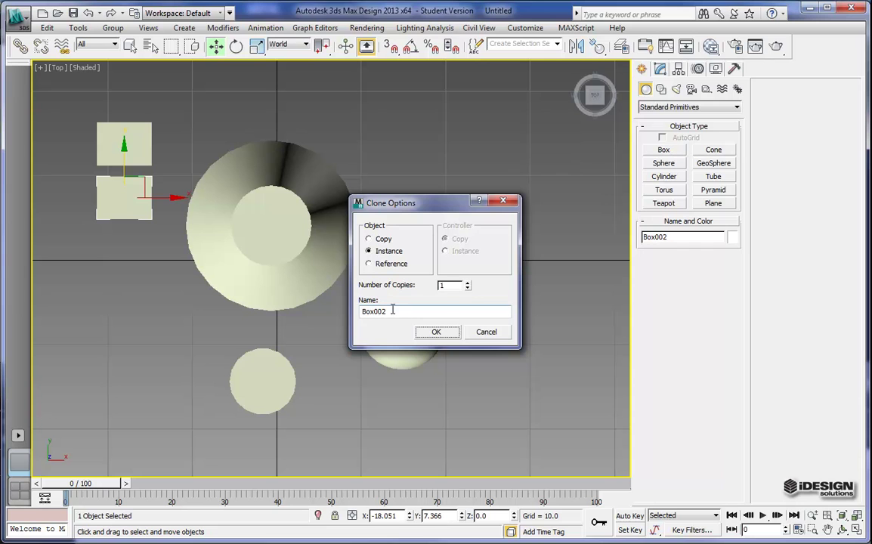
left_click(468, 282)
left_click(468, 284)
left_click(467, 284)
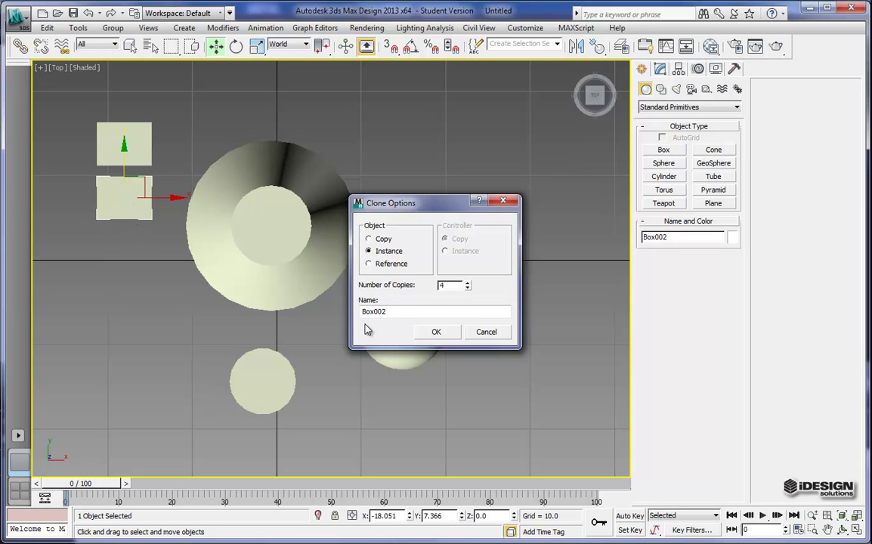
left_click(439, 331)
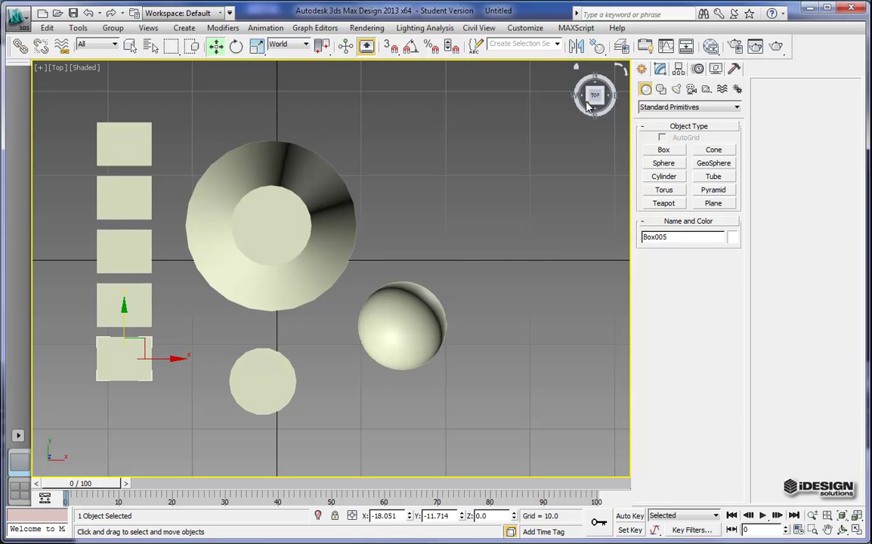
In a three-quarter view, reduce the original box's width to about 3.66 and its length to about 2.7
left_click(588, 103)
middle_click_drag(273, 252, 463, 242)
middle_click_drag(182, 321, 218, 327)
scroll(218, 327, "up", 3)
left_click(111, 222)
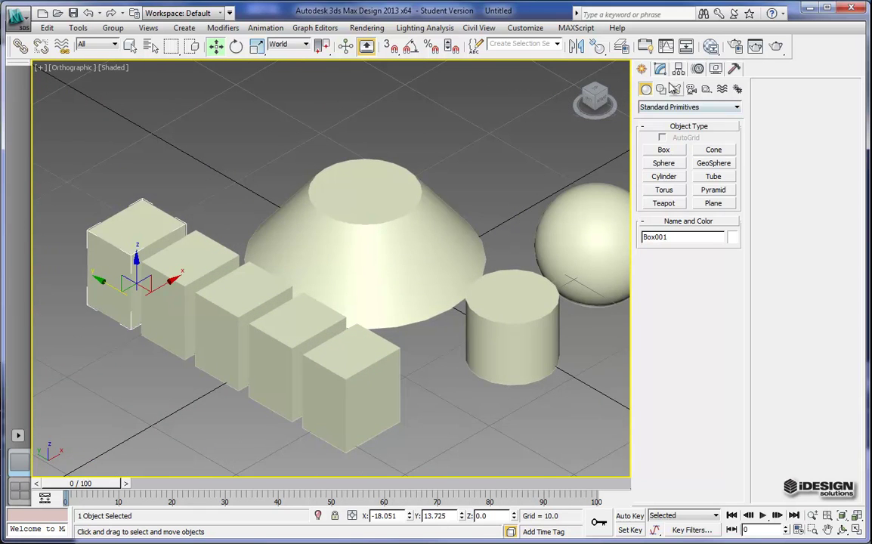
left_click(660, 68)
middle_click_drag(411, 455, 467, 414)
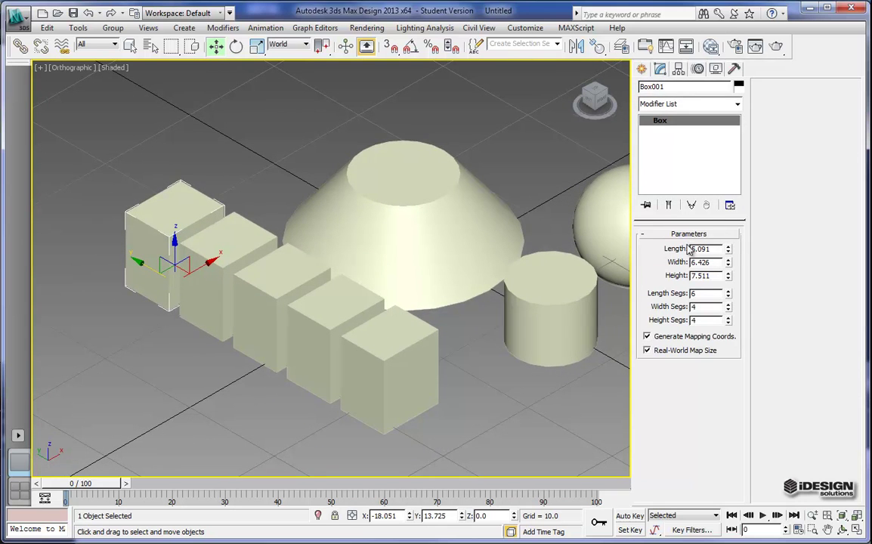
left_click_drag(728, 264, 731, 295)
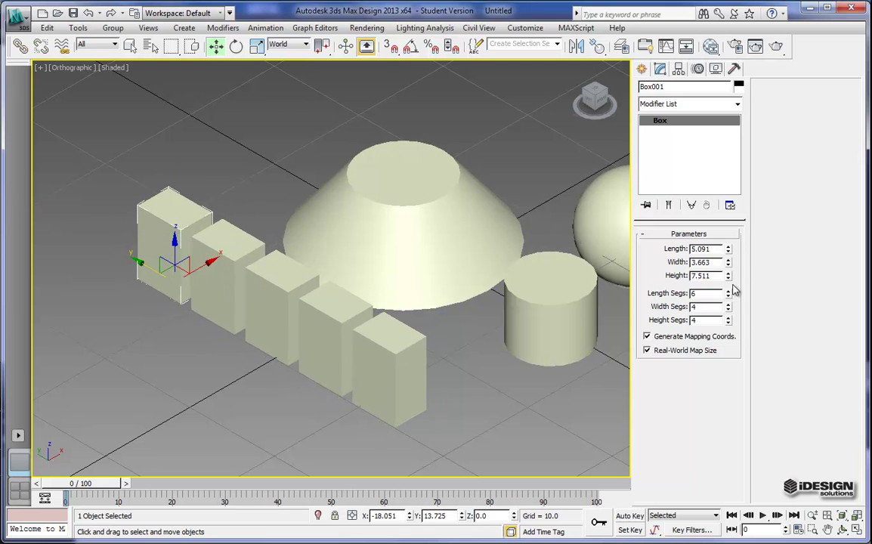
left_click_drag(728, 252, 734, 281)
Select the cone and several of the instanced boxes one at a time to inspect their parameters
middle_click_drag(200, 375, 164, 354)
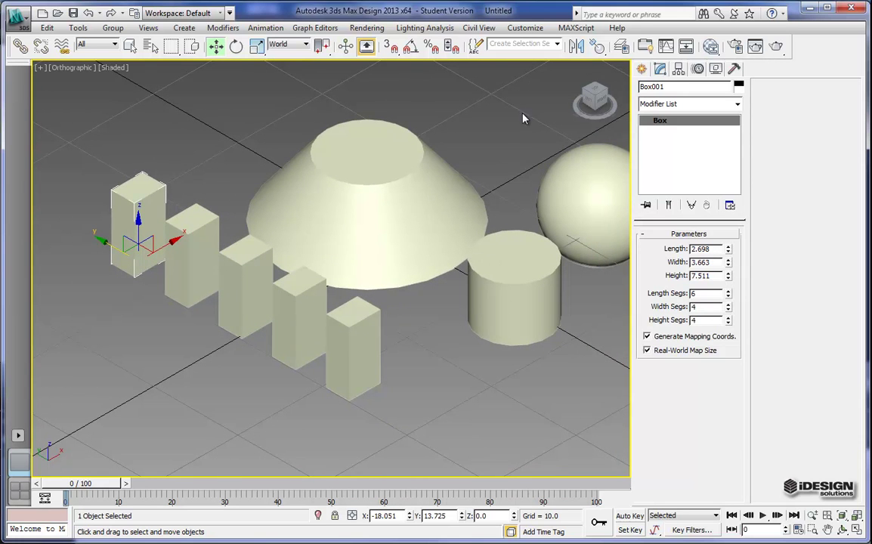
left_click_drag(600, 96, 574, 98)
middle_click_drag(229, 250, 210, 243)
scroll(191, 246, "down", 3)
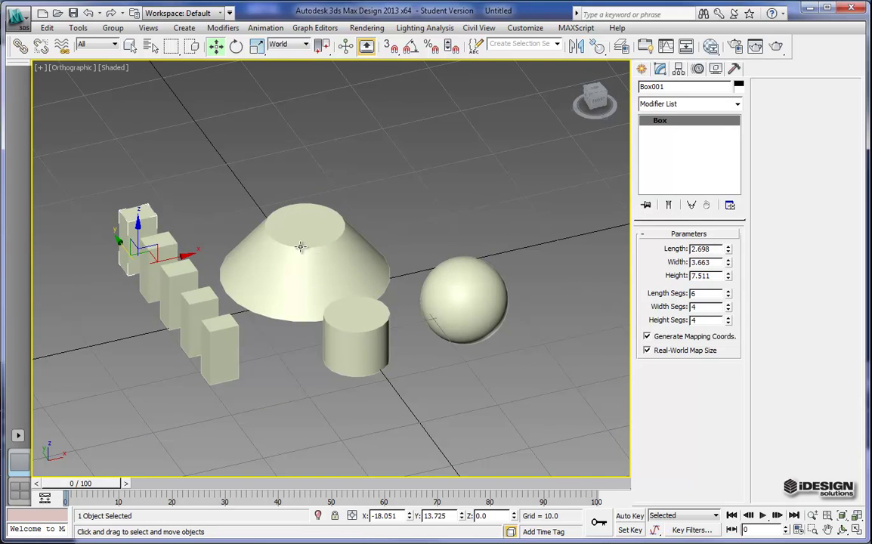
left_click(278, 220)
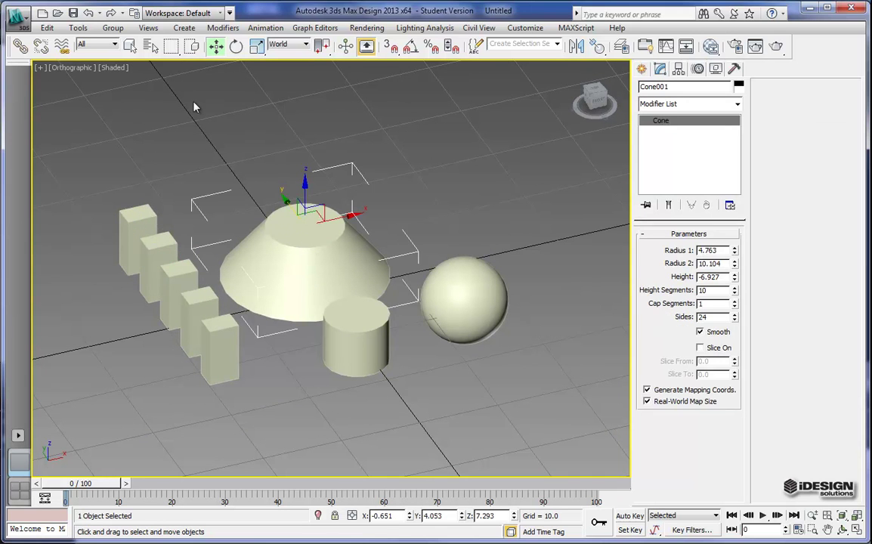
left_click(146, 327)
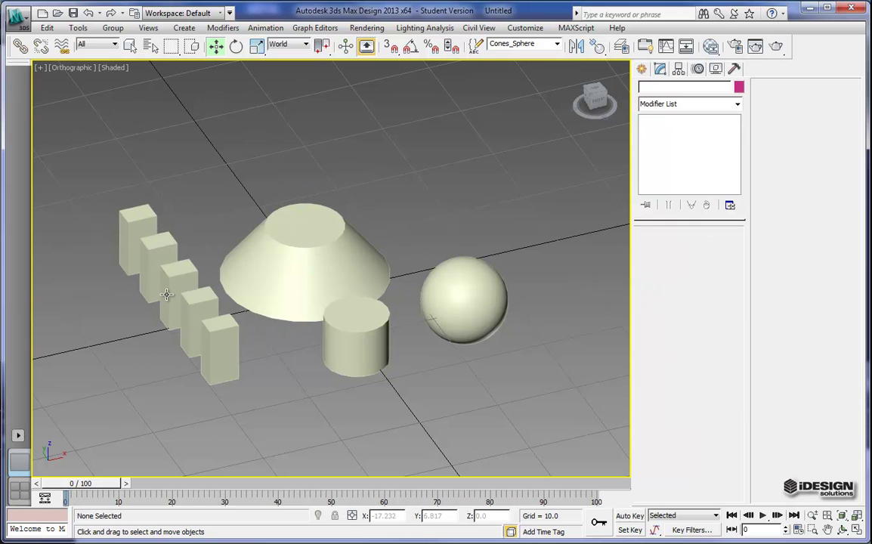
left_click(166, 276)
left_click(195, 327)
left_click(122, 215)
left_click(142, 291)
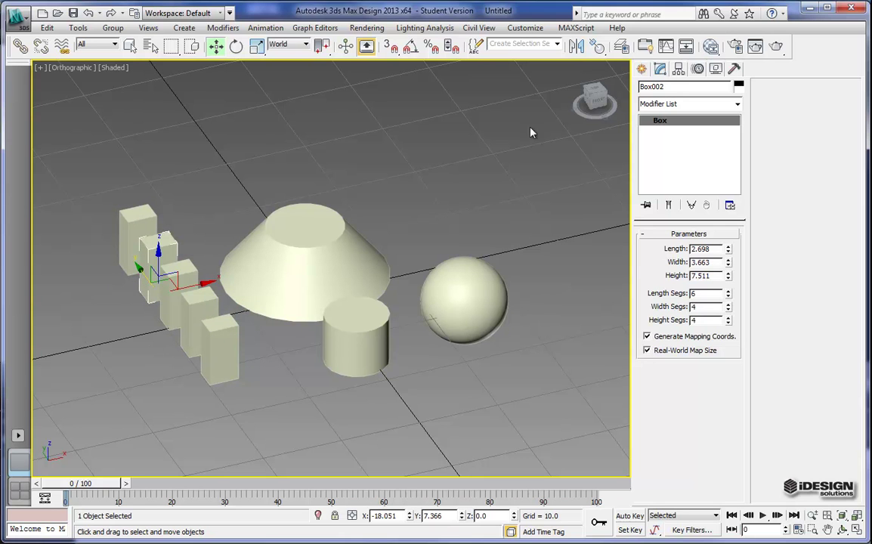
Select all five boxes in the Top view and save them as a named selection set called Boxes
left_click(597, 94)
left_click_drag(122, 173, 216, 450)
middle_click_drag(198, 340, 206, 296)
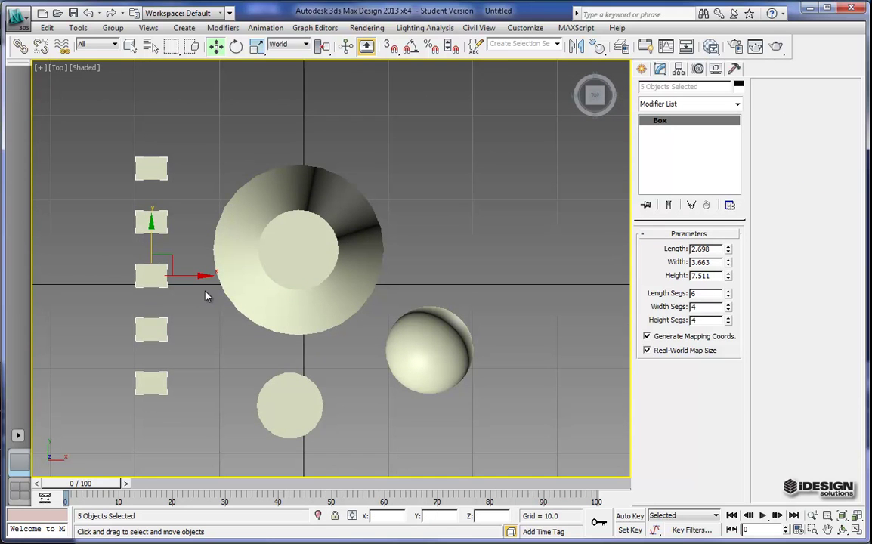
left_click(527, 43)
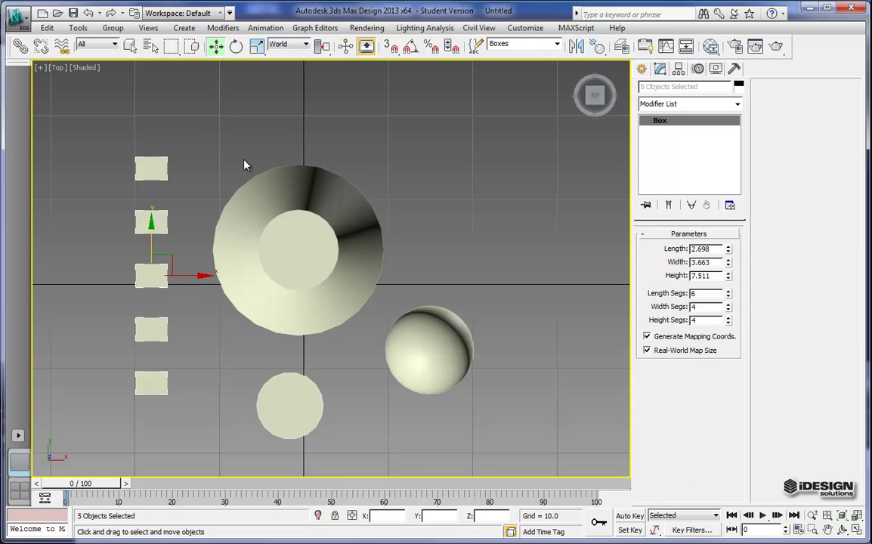
Move the cone up along the Y axis to about 7.5
left_click(220, 143)
left_click(275, 212)
left_click_drag(270, 177, 276, 153)
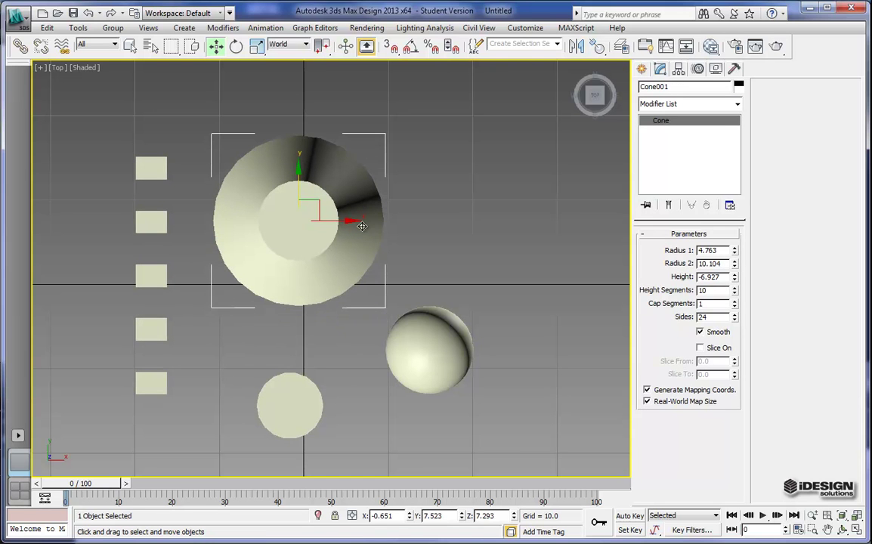
Move the second box from the far end of the row a short distance in negative X, out of line, and clear the selection
left_click(416, 337)
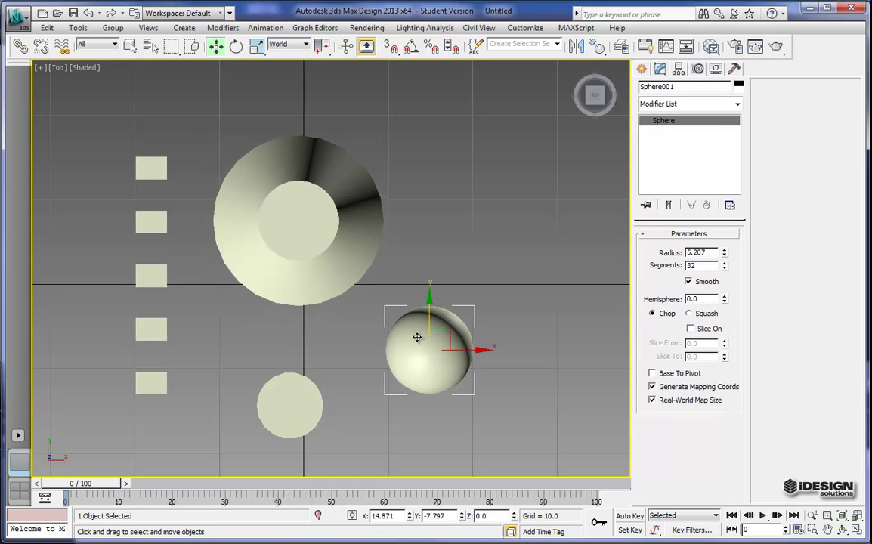
left_click(176, 299)
left_click(157, 273)
left_click(161, 173)
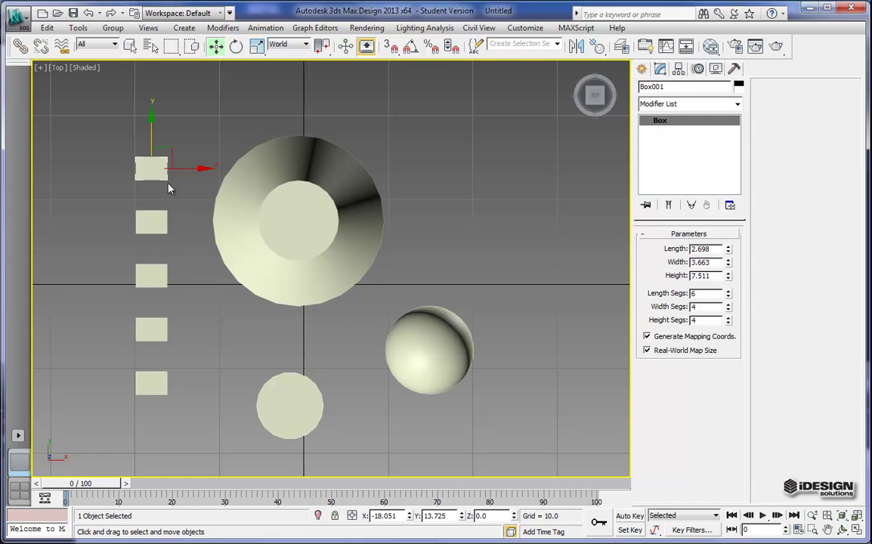
left_click(150, 197)
left_click(163, 219)
left_click_drag(190, 220, 175, 234)
left_click(177, 123)
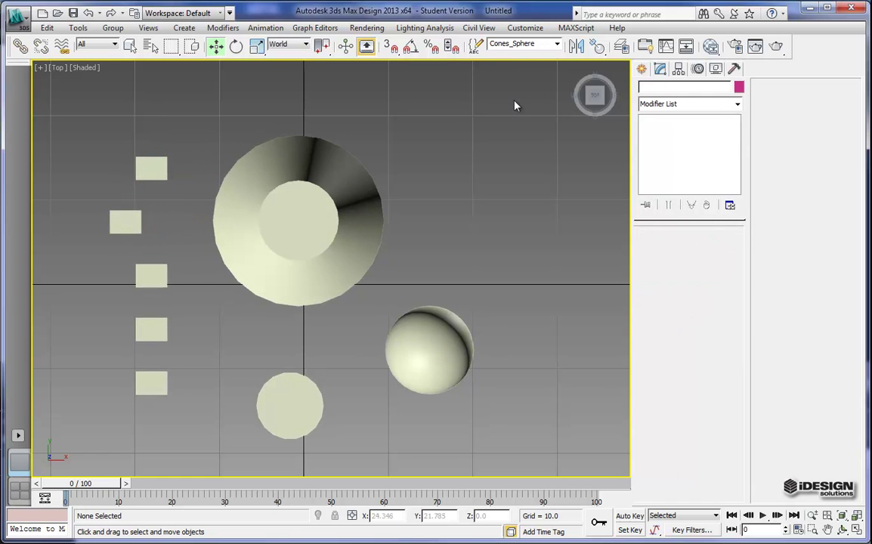
Recall the Boxes named selection set to select all five boxes
left_click(538, 47)
left_click(557, 46)
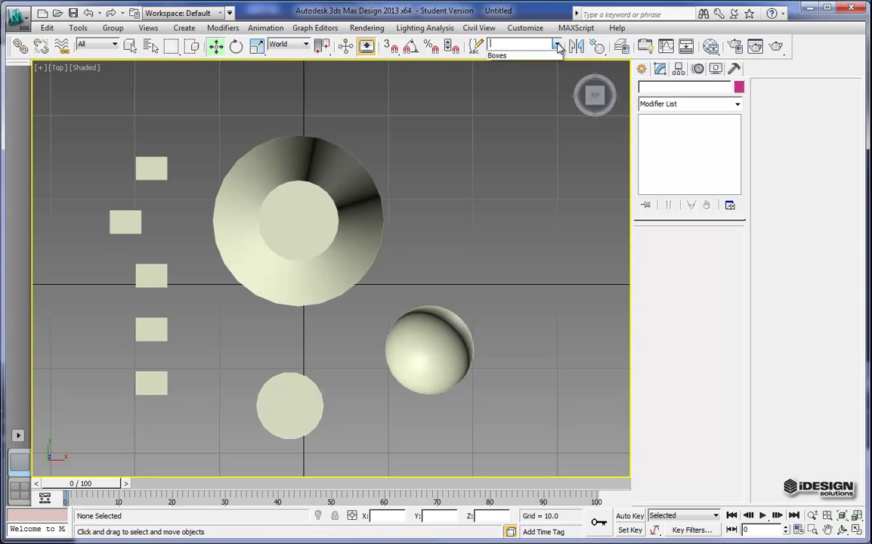
left_click(497, 56)
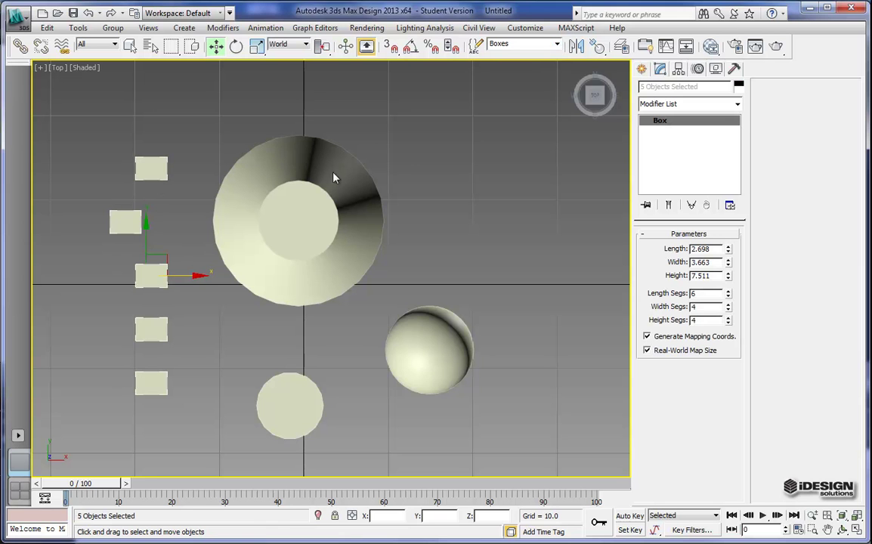
Shift the five selected boxes together slightly along positive X in an orbited view, and deselect them
left_click_drag(590, 105, 603, 87)
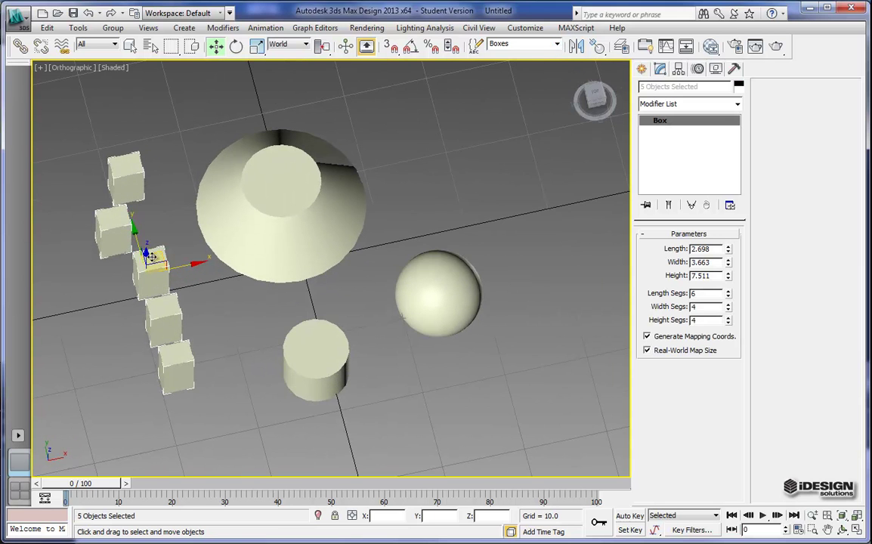
mouse_move(188, 263)
left_mouse_down()
mouse_move(160, 264)
mouse_move(191, 264)
left_mouse_up()
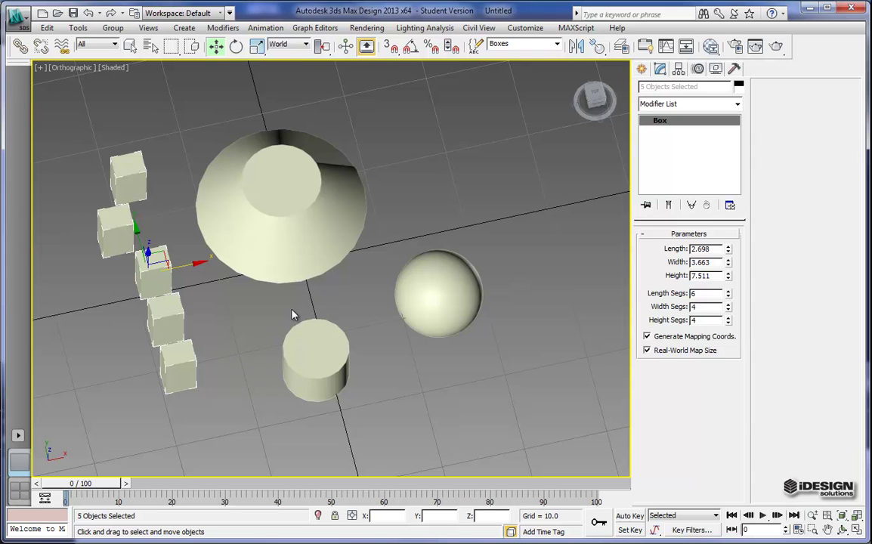
left_click(210, 298)
middle_click_drag(253, 313, 241, 330)
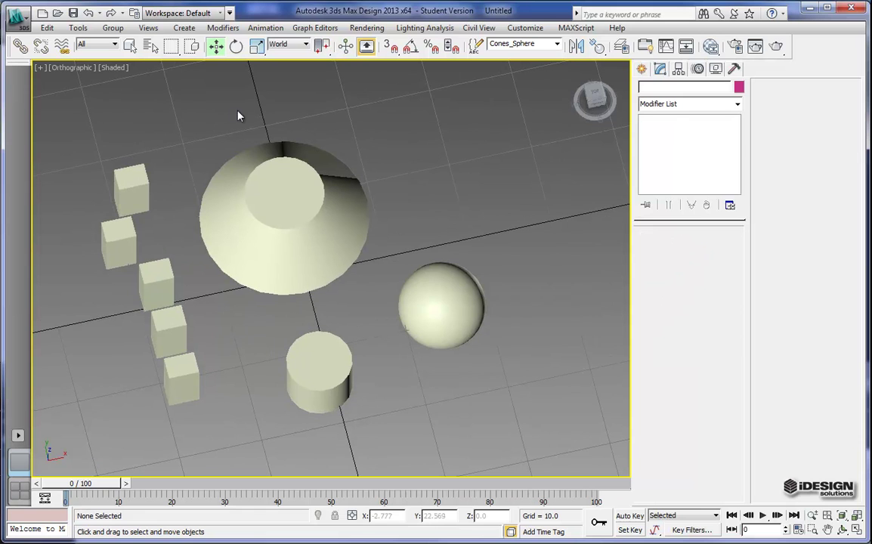
Switch to the Select Object tool and pick two boxes and the cone individually without moving them
left_click(130, 46)
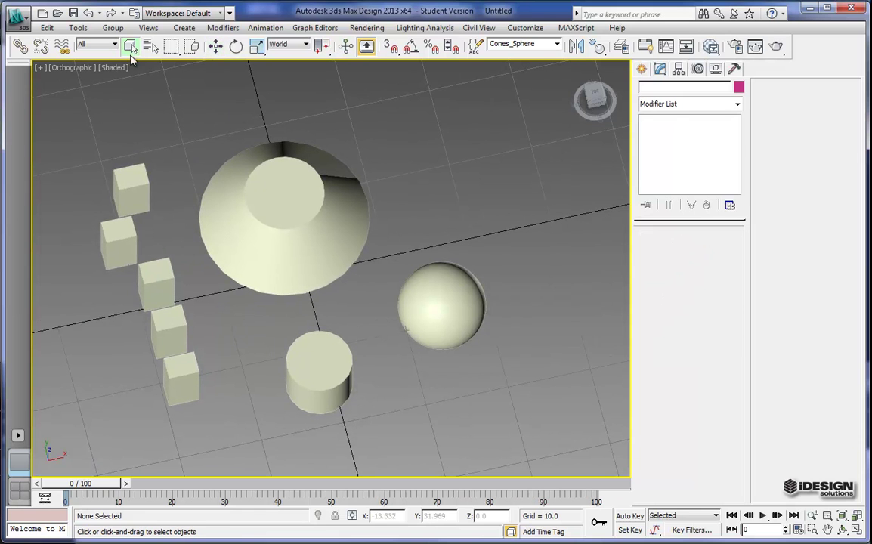
left_click(138, 187)
left_click(120, 239)
left_click(237, 178)
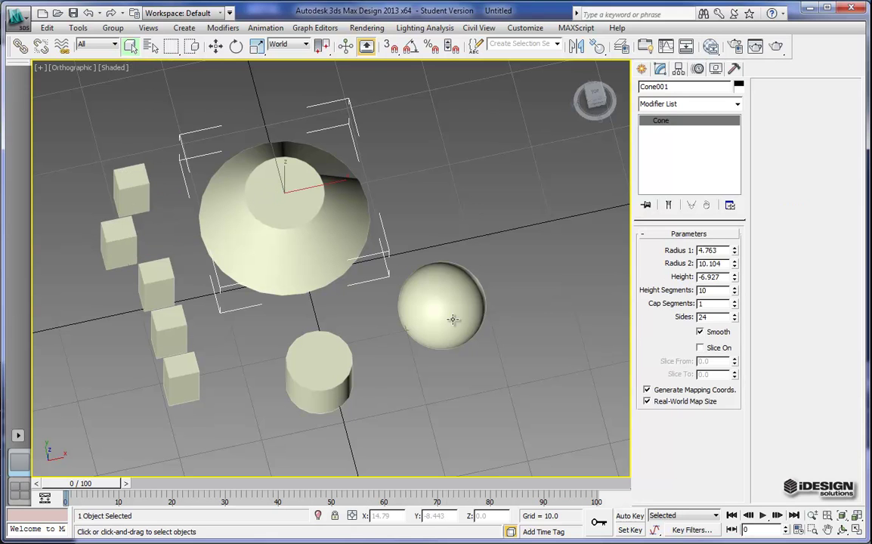
left_click(469, 234)
Try crossing region selections that only partly cover the sphere, cone, cylinder and nearby boxes
left_click_drag(389, 227, 453, 310)
left_click(401, 133)
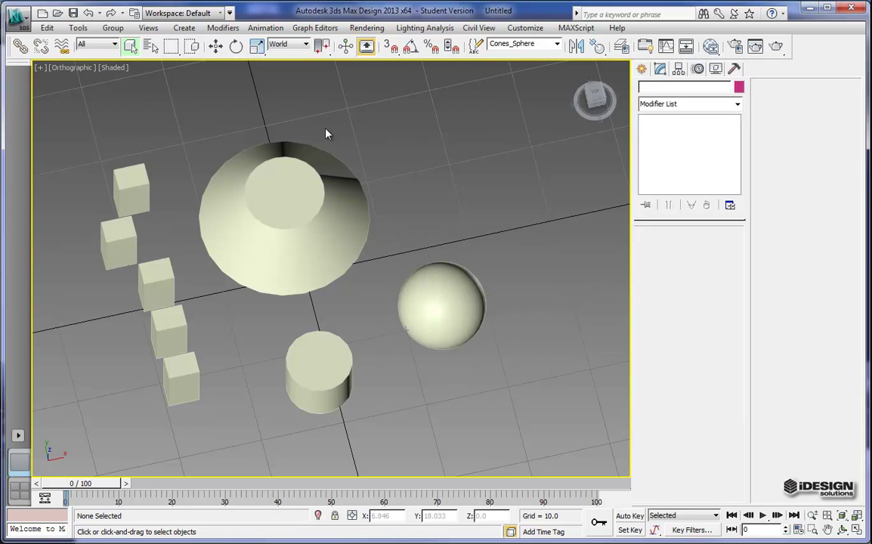
left_click_drag(274, 225, 385, 435)
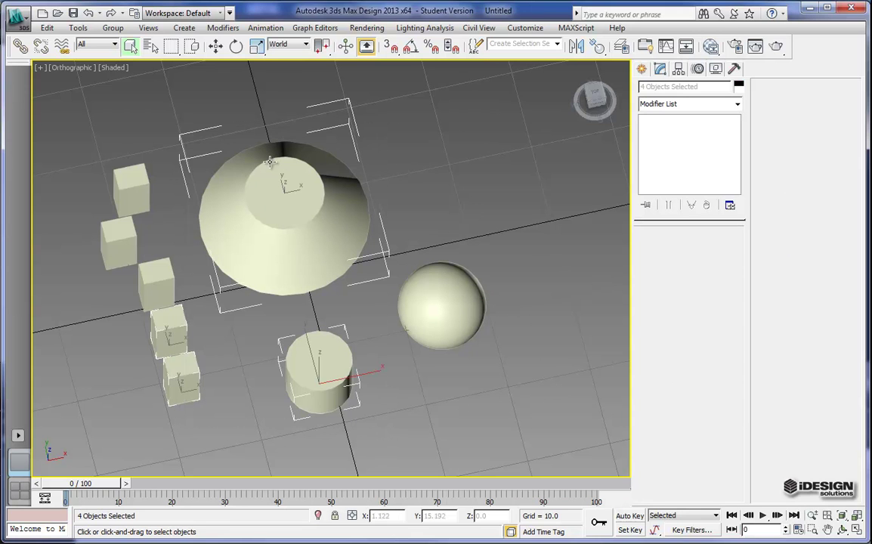
left_click(246, 345)
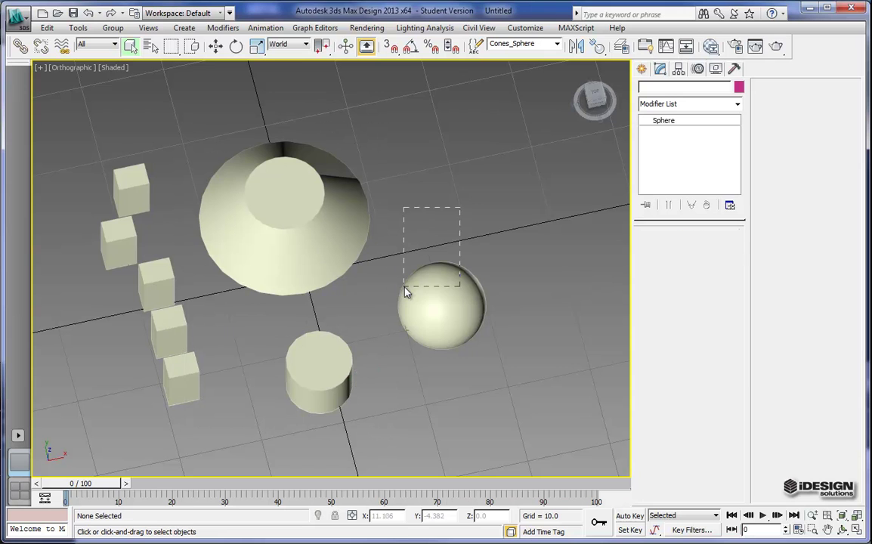
left_click_drag(405, 291, 405, 291)
left_click_drag(348, 357, 348, 356)
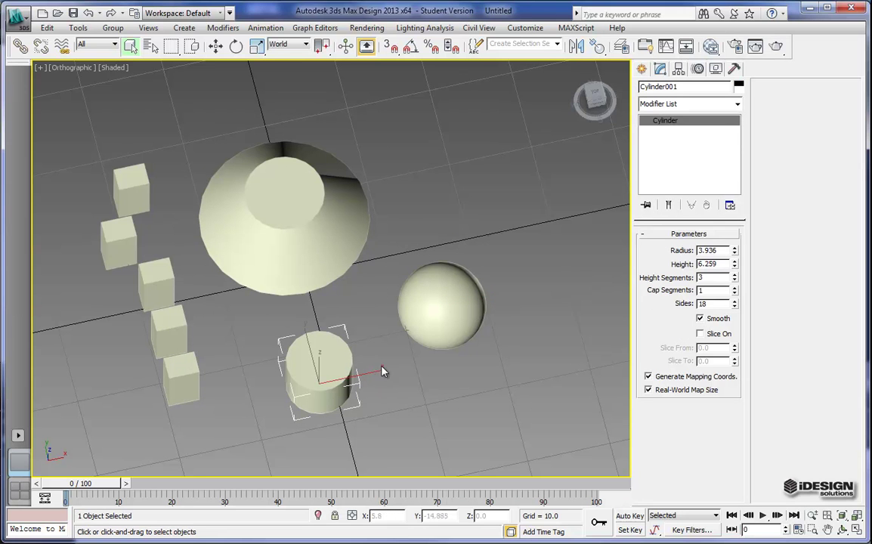
left_click(333, 269)
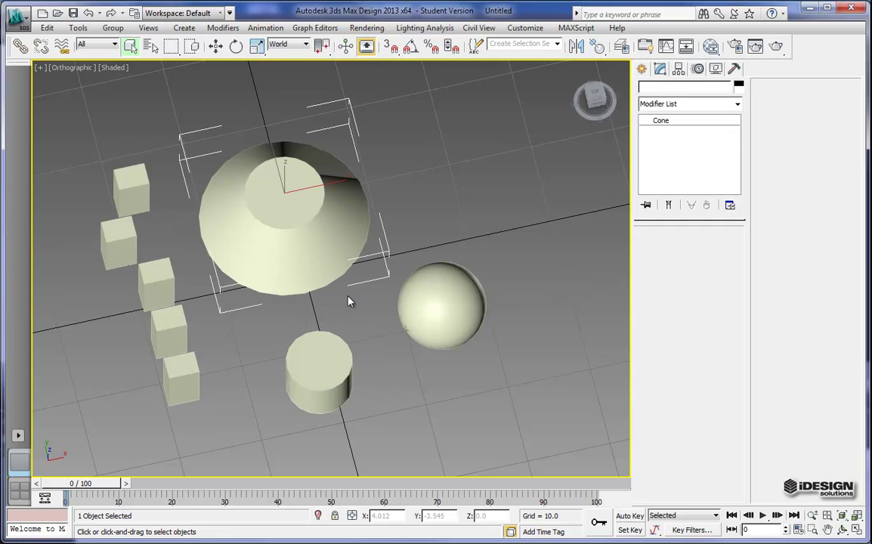
Clear the selection and switch region selection from crossing to window mode
left_click(422, 204)
left_click(193, 47)
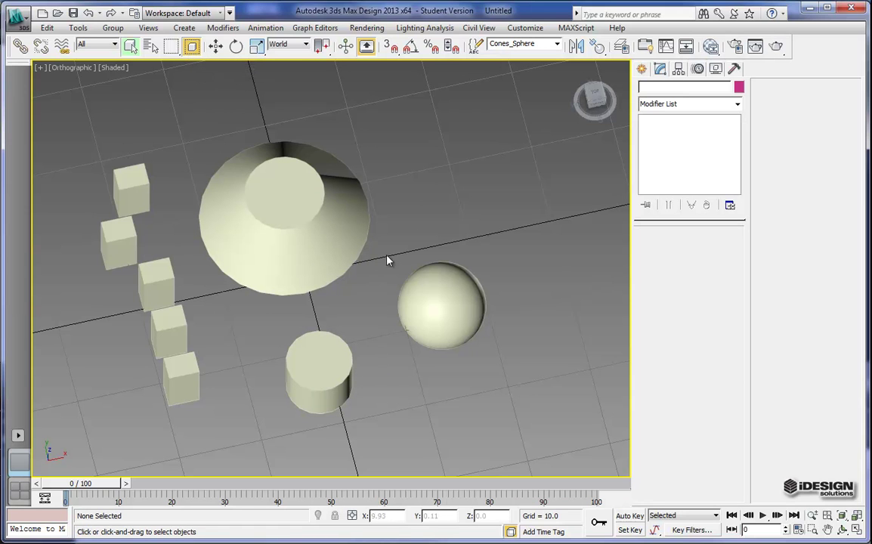
Select the sphere by fully enclosing it in a window region, and switch region selection back to crossing mode
left_click_drag(387, 246, 505, 368)
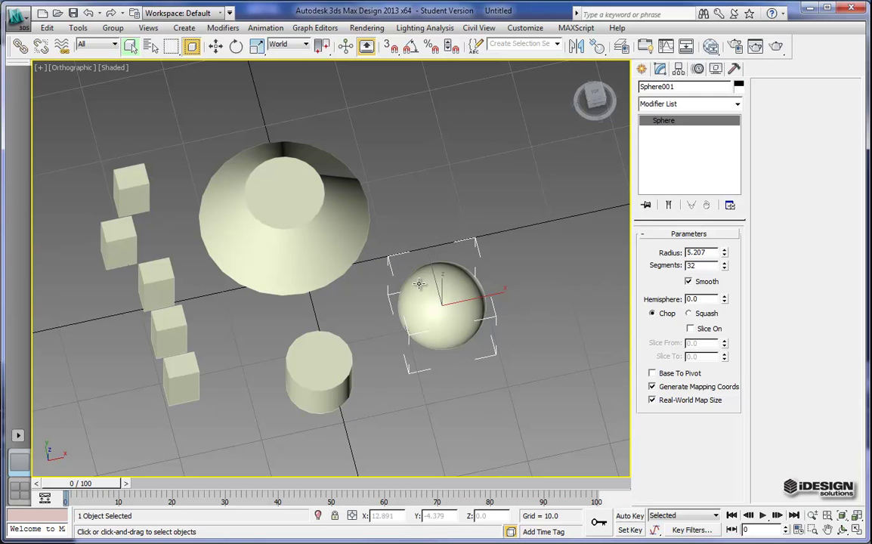
left_click(191, 46)
Change the selection region to Fence and try freeform outlines, selecting the cylinder and sphere together with a crossing fence
left_click_drag(174, 53, 174, 88)
left_click_drag(170, 46, 173, 108)
left_click_drag(405, 180, 231, 112)
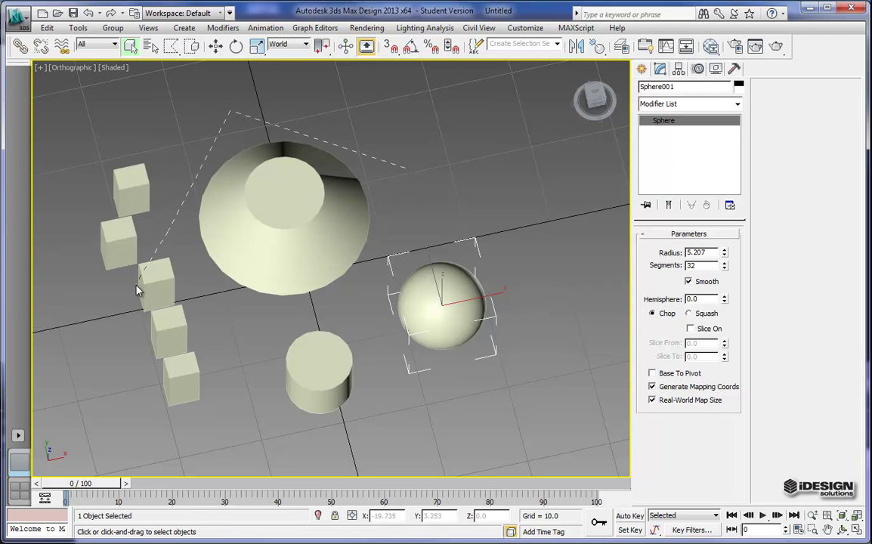
left_click(256, 337)
middle_click_drag(367, 243, 350, 253)
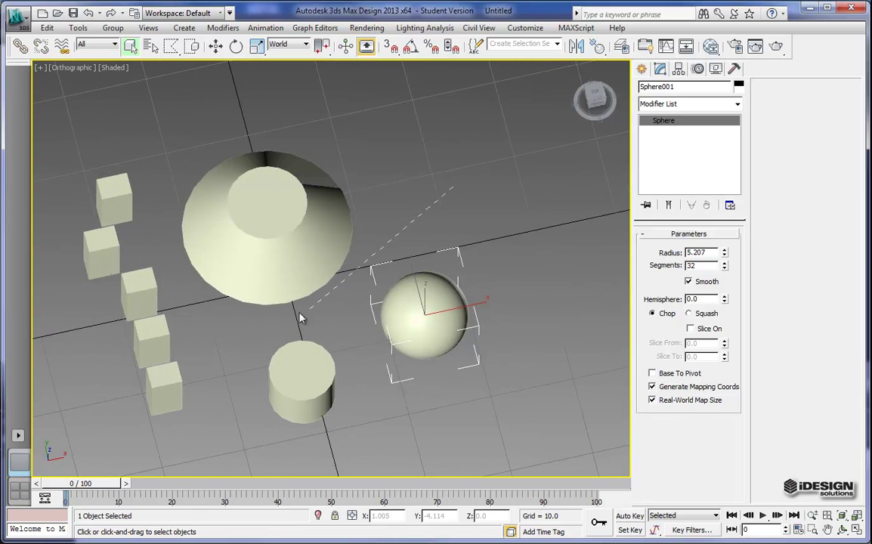
left_click(268, 437)
left_click(451, 187)
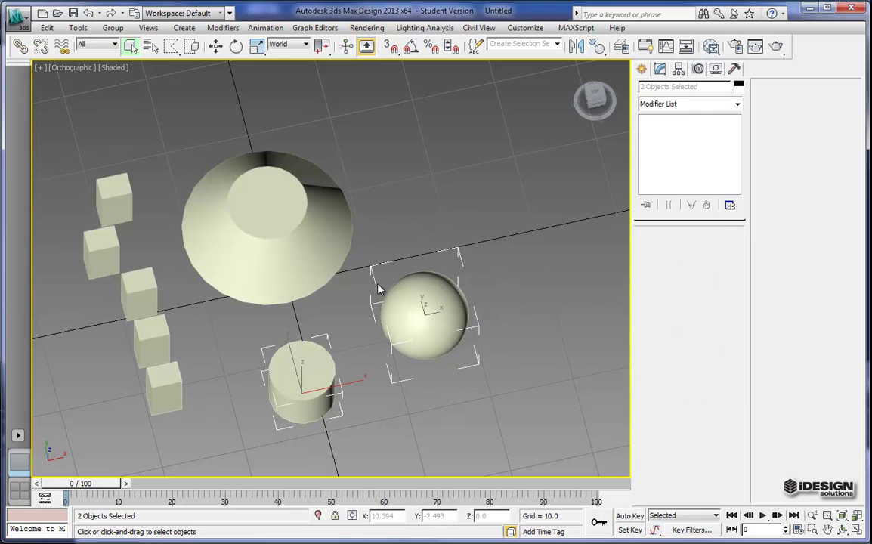
middle_click_drag(422, 241, 414, 212)
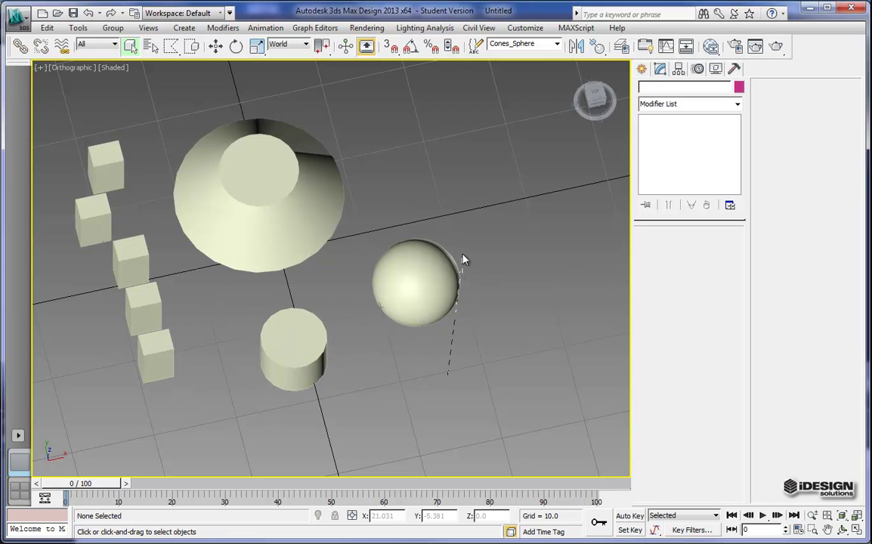
Restore the rectangular selection region, select the sphere and cylinder with a partly covering crossing rectangle, and clear the selection
left_click_drag(171, 46, 172, 84)
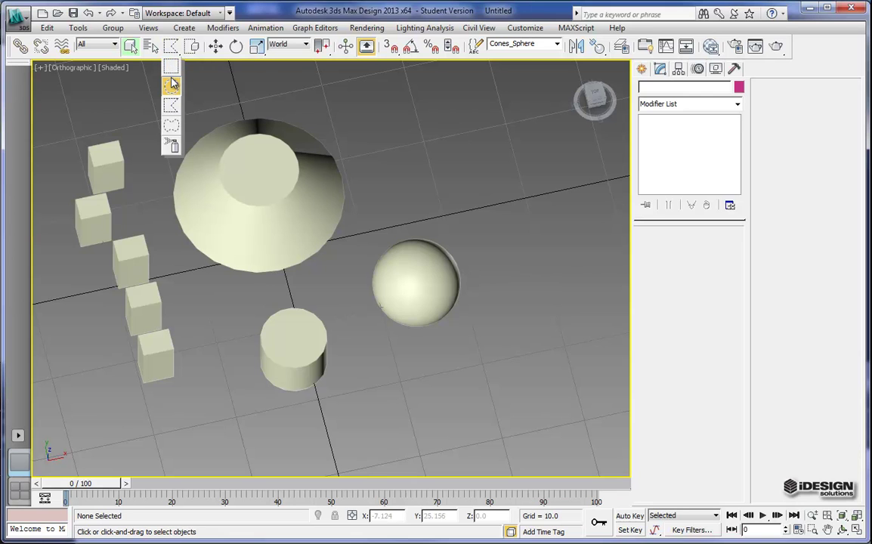
left_click_drag(172, 83, 171, 66)
left_click_drag(484, 419, 315, 321)
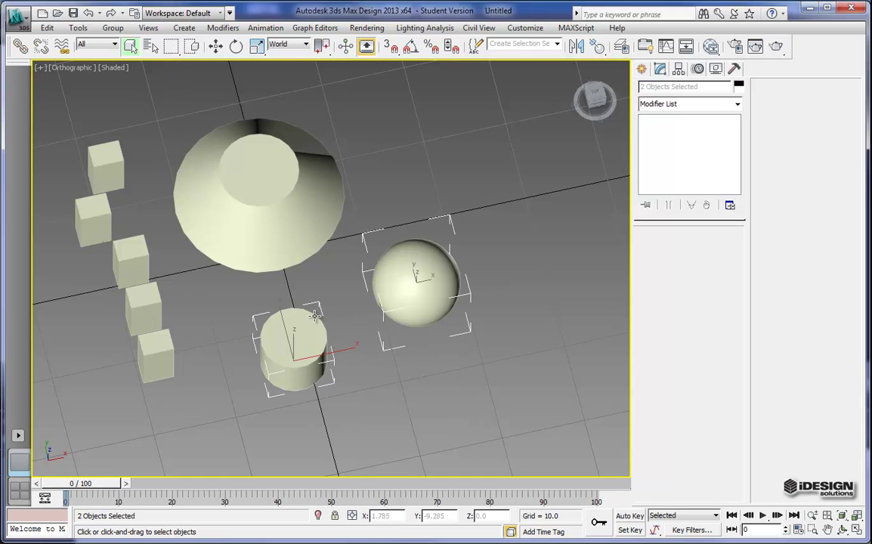
left_click(95, 130)
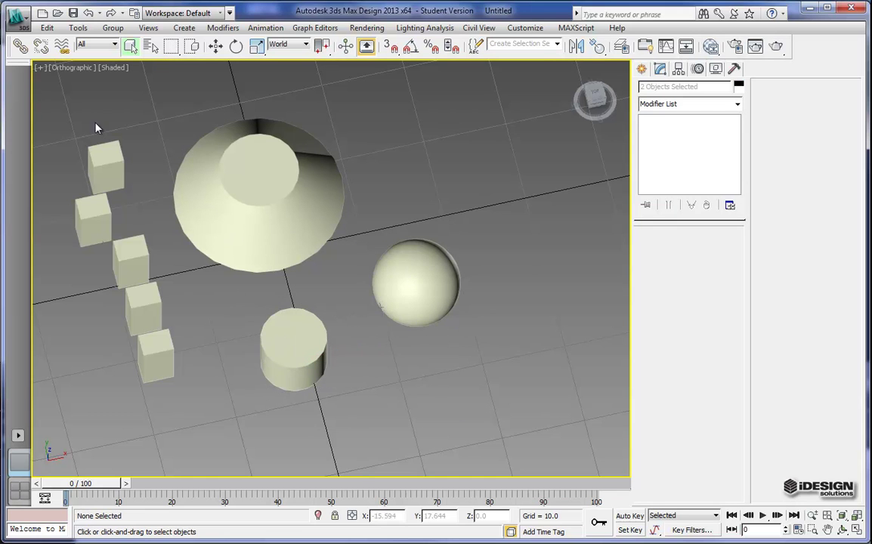
Link the sphere to the cylinder so that the cylinder is its parent
left_click(21, 47)
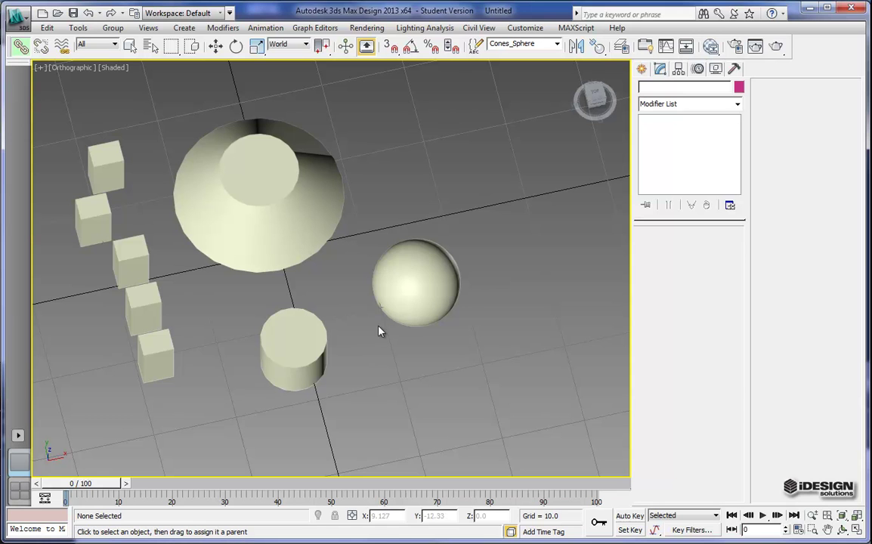
left_click(405, 295)
left_click_drag(382, 281, 294, 344)
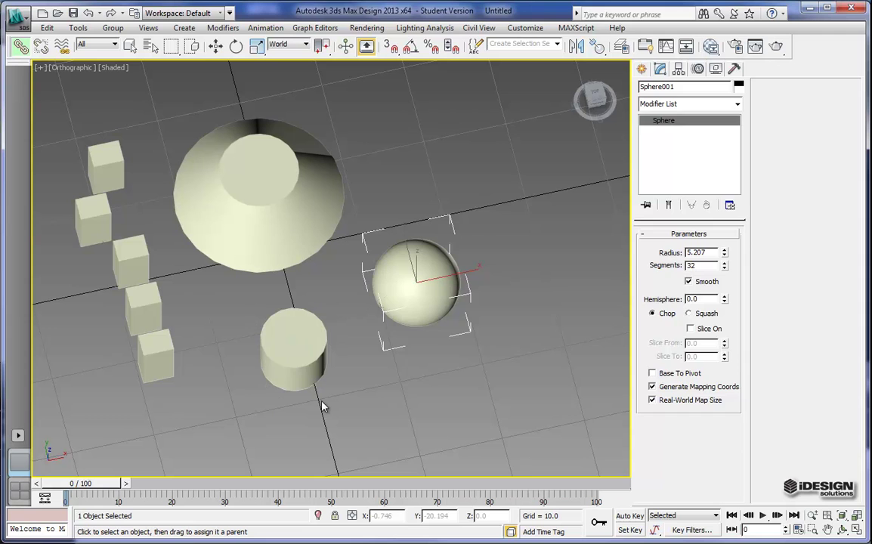
Move the parent cylinder slightly along positive X to test its link with the sphere
left_click(309, 364)
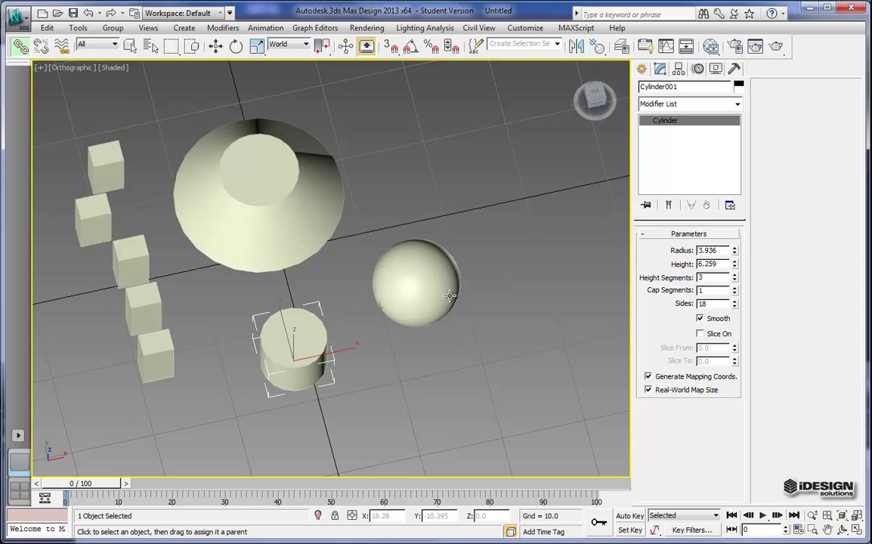
left_click(216, 46)
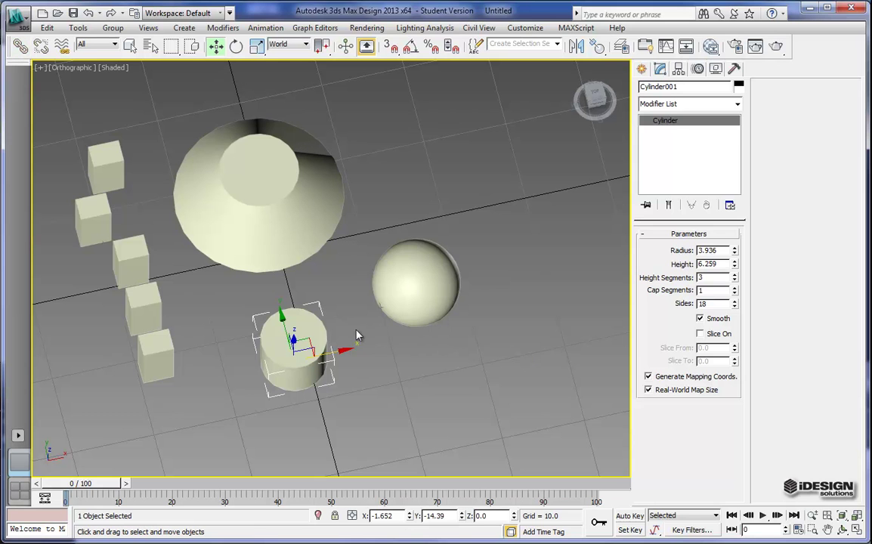
mouse_move(344, 353)
left_mouse_down()
mouse_move(477, 322)
mouse_move(310, 355)
mouse_move(440, 320)
mouse_move(379, 329)
mouse_move(347, 347)
left_mouse_up()
Move the linked child sphere on its own to about X 13.4, Y -10.5, and deselect it
left_click(396, 297)
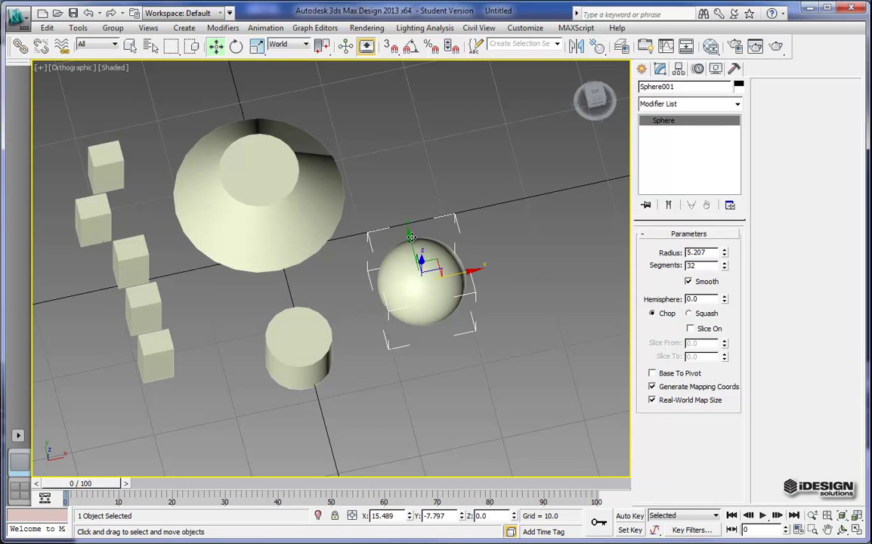
left_click_drag(409, 237, 491, 295)
mouse_move(422, 266)
left_mouse_down()
mouse_move(382, 276)
mouse_move(408, 271)
left_mouse_up()
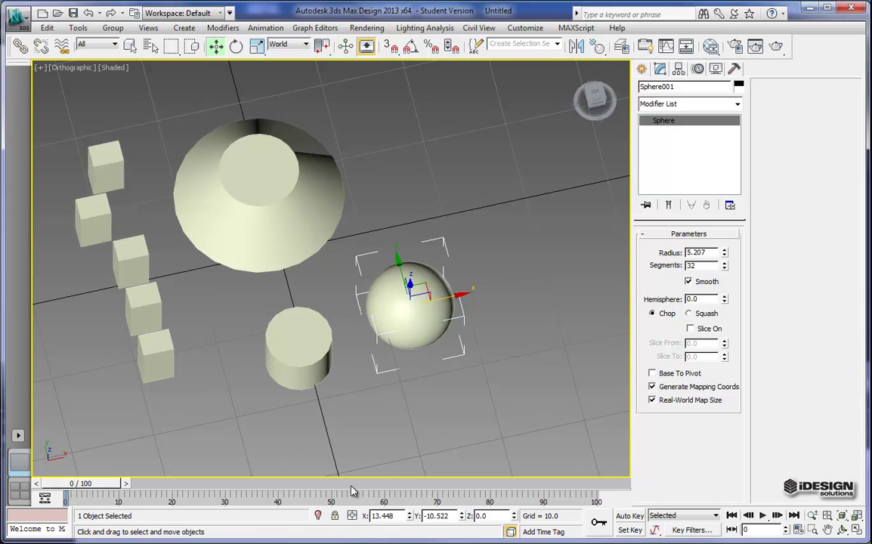
left_click(451, 419)
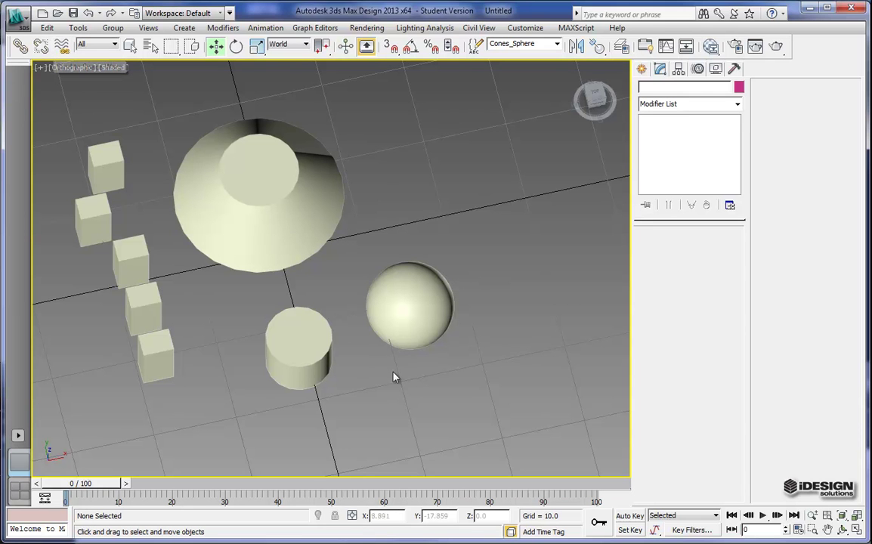
Select the cone, lock the selection, and move the cone to about X 6.9, Y 7.5, Z 8.5
left_click_drag(592, 97, 597, 88)
middle_click_drag(255, 371, 300, 401)
left_click(286, 255)
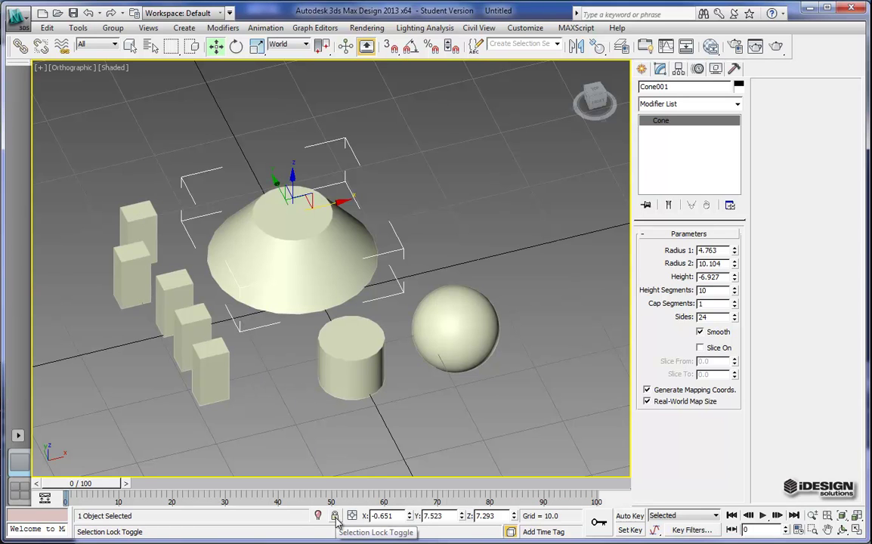
left_click_drag(296, 190, 232, 295)
left_click_drag(249, 186, 300, 263)
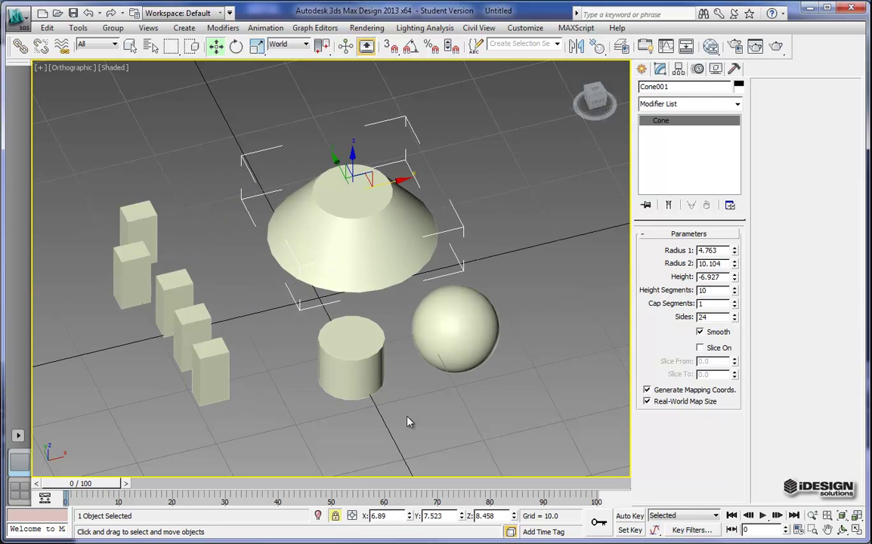
Unlock the selection and use Select Object to pick the cylinder, sphere, a box and the cone one at a time
left_click(130, 46)
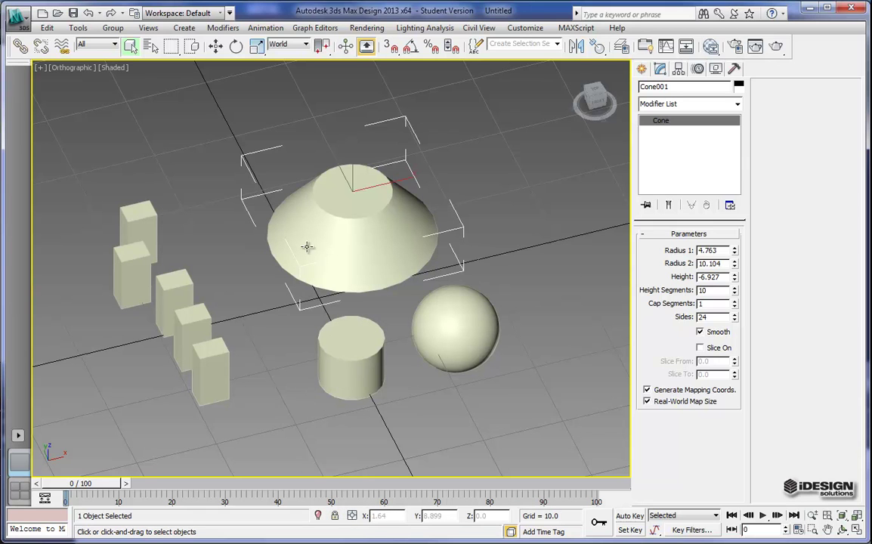
left_click(323, 338)
left_click(454, 326)
left_click(343, 363)
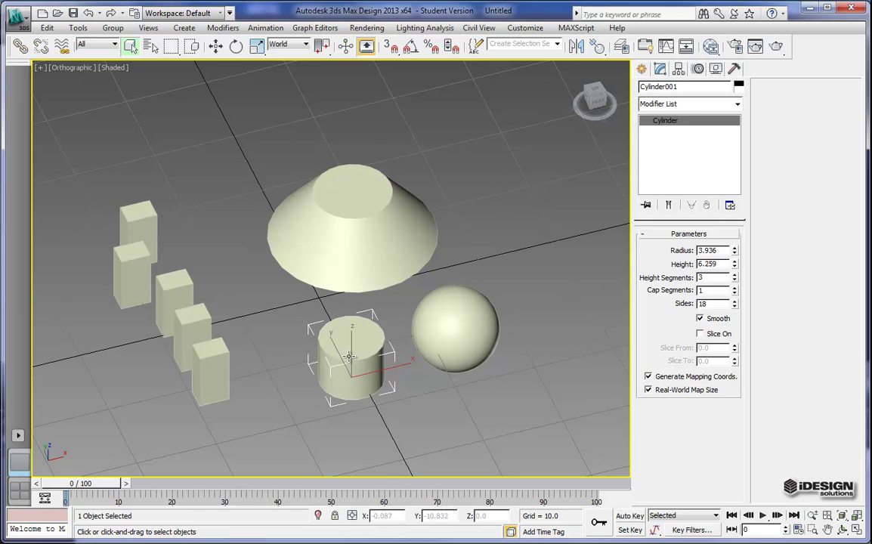
middle_click_drag(256, 328, 239, 323)
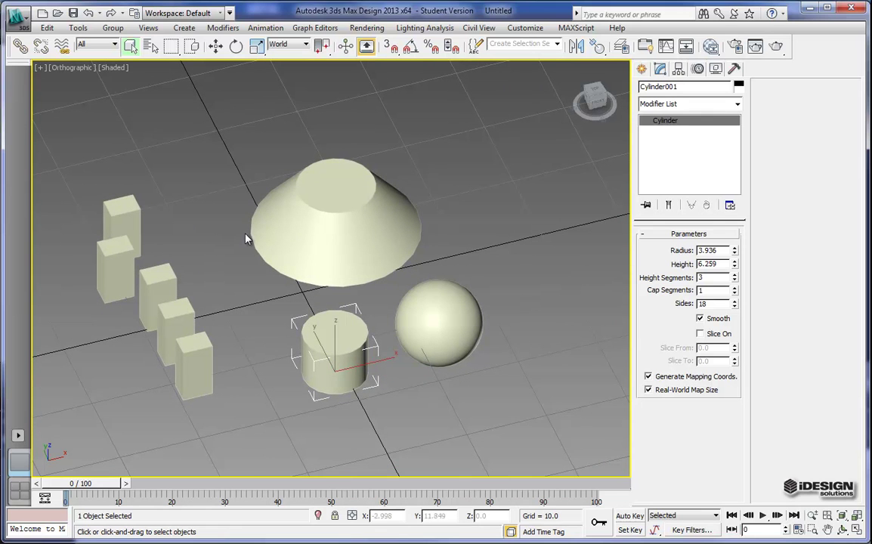
left_click(108, 298)
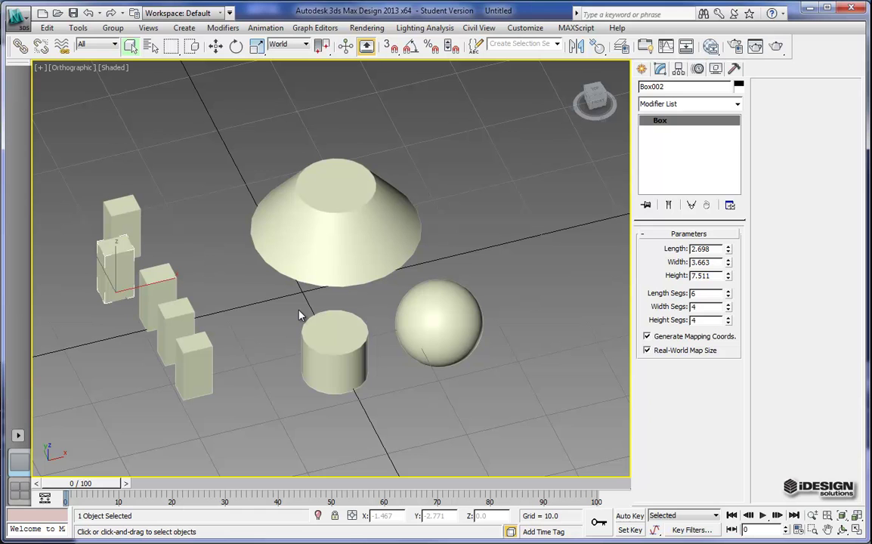
left_click(304, 187)
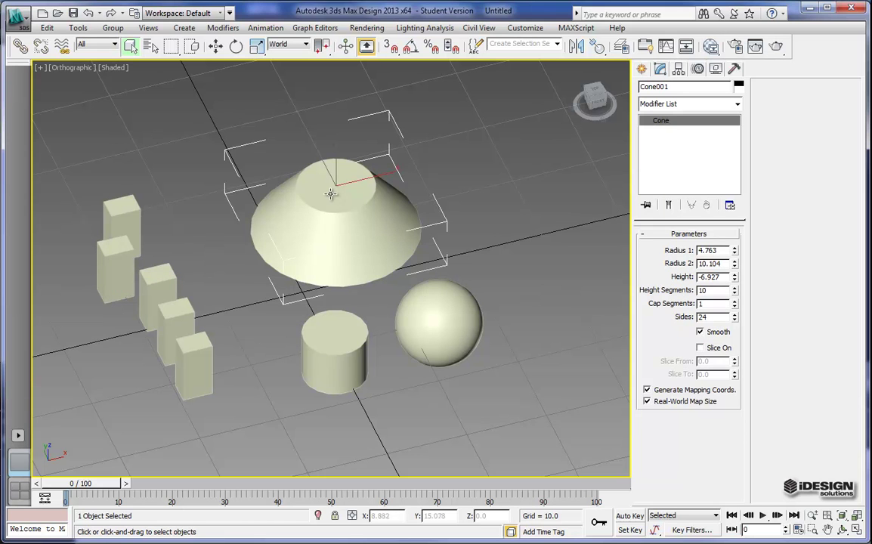